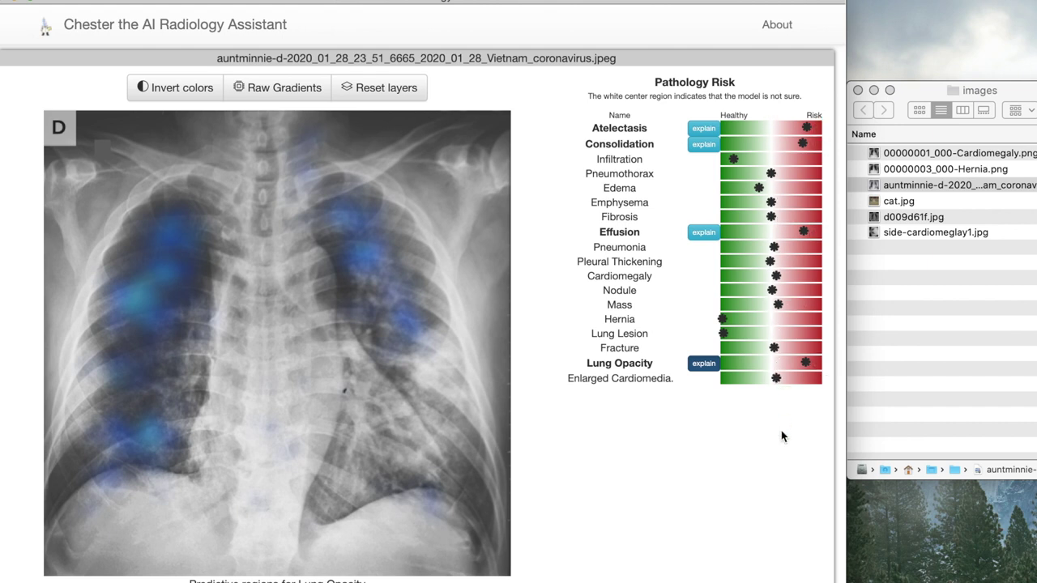
# Step: Toggle the Lung Opacity predictive-region overlay on and off on the coronavirus X-ray
pyautogui.moveTo(725, 161)
pyautogui.moveTo(821, 128)
pyautogui.moveTo(785, 166)
pyautogui.click(704, 365)
pyautogui.click(704, 365)
# Step: Switch the explanation between Atelectasis and Lung Opacity, ending on Atelectasis shown as raw gradients
pyautogui.click(708, 131)
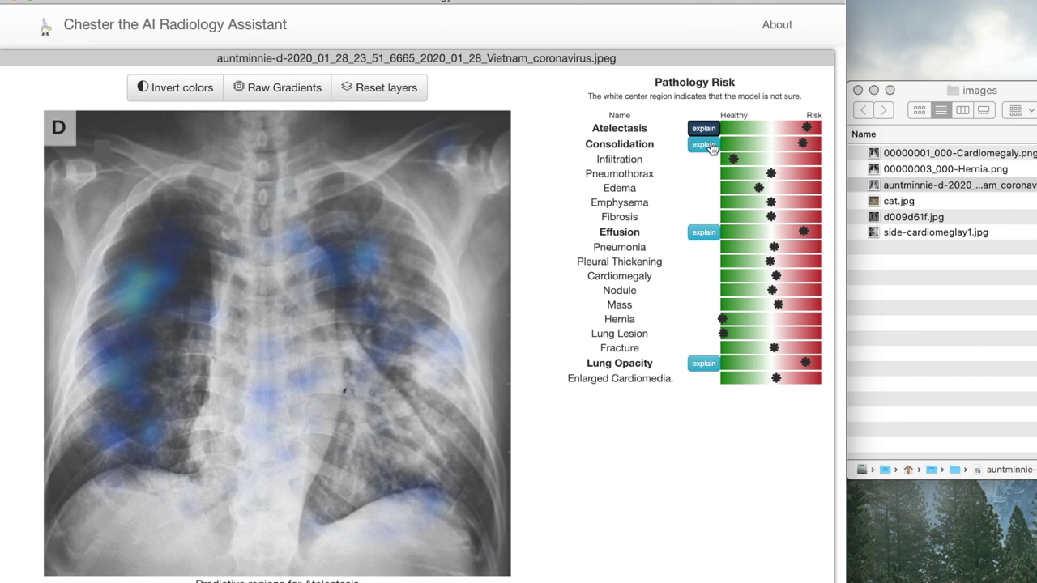
pyautogui.click(705, 365)
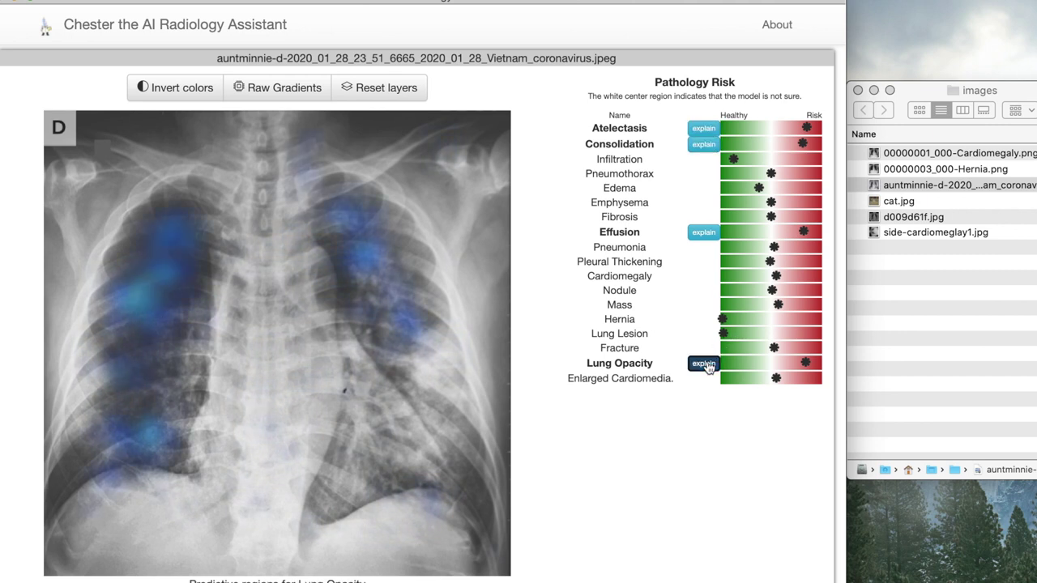
pyautogui.click(707, 132)
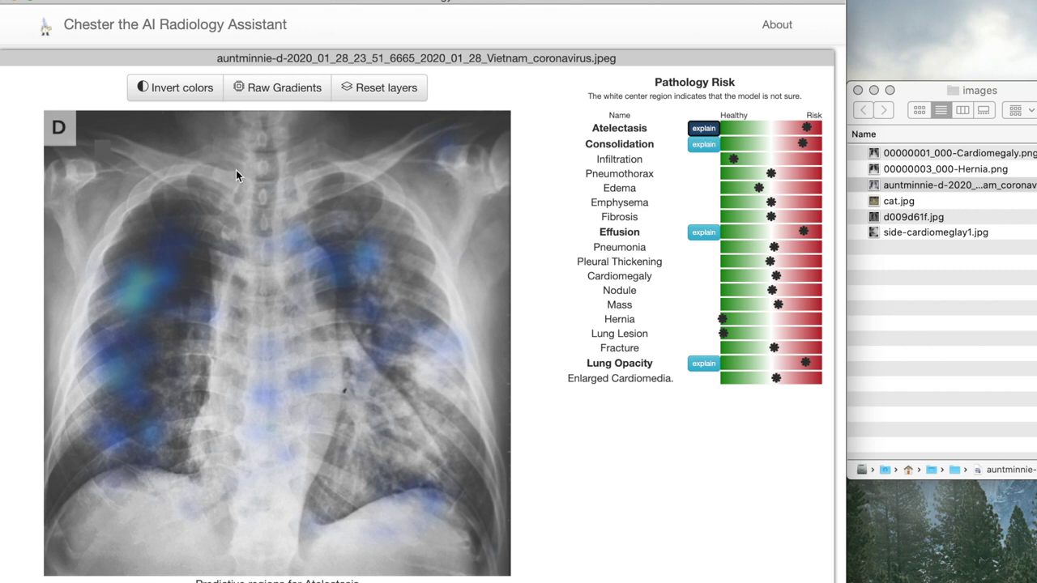
pyautogui.click(270, 95)
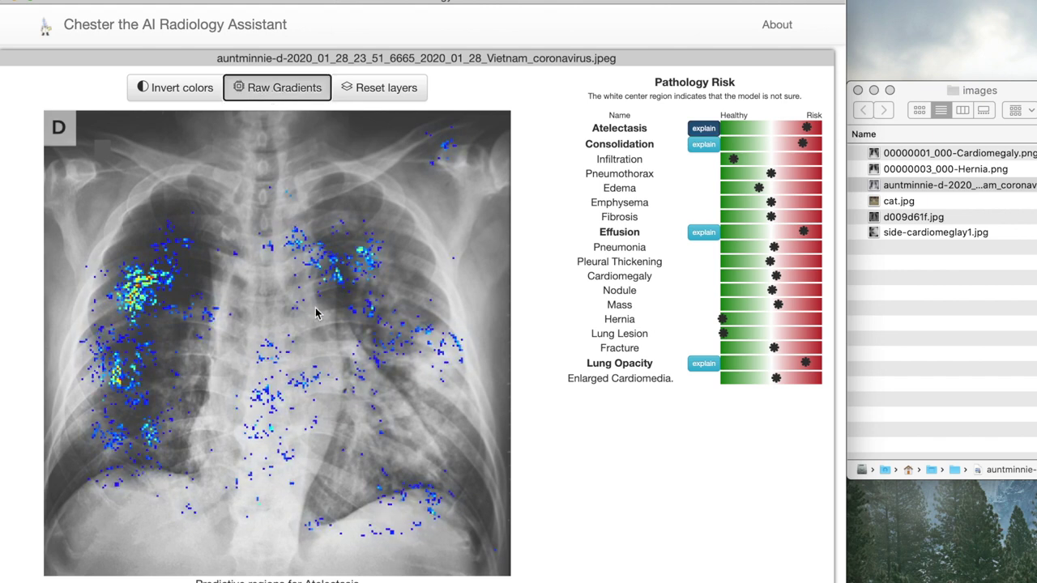
# Step: Toggle Raw Gradients off, on and off again, leaving the smoothed Atelectasis heatmap
pyautogui.click(276, 89)
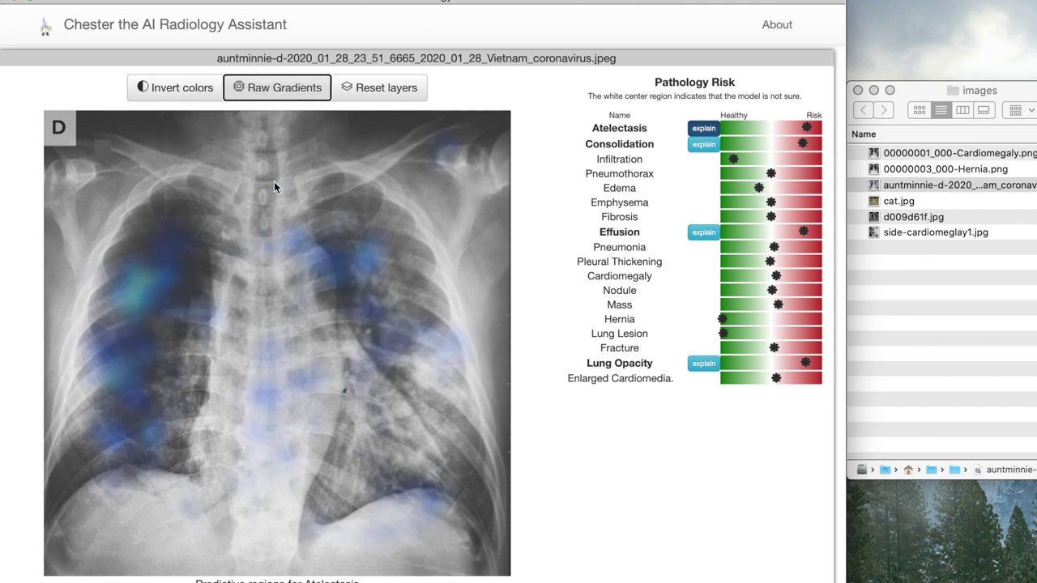
pyautogui.click(283, 95)
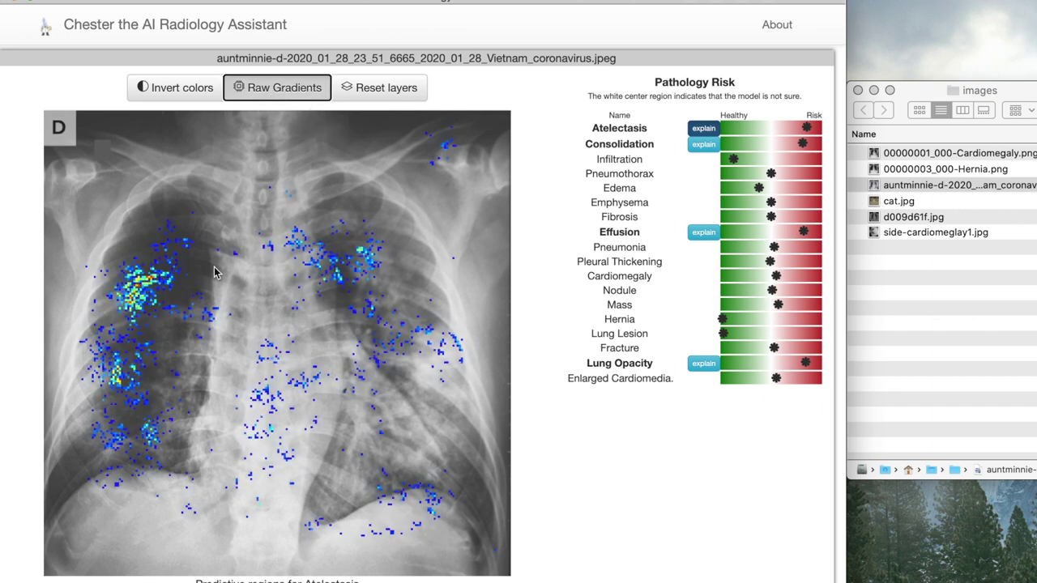
pyautogui.click(274, 86)
# Step: Invert the X-ray colours, restore them, and scroll up to the upload area
pyautogui.click(178, 91)
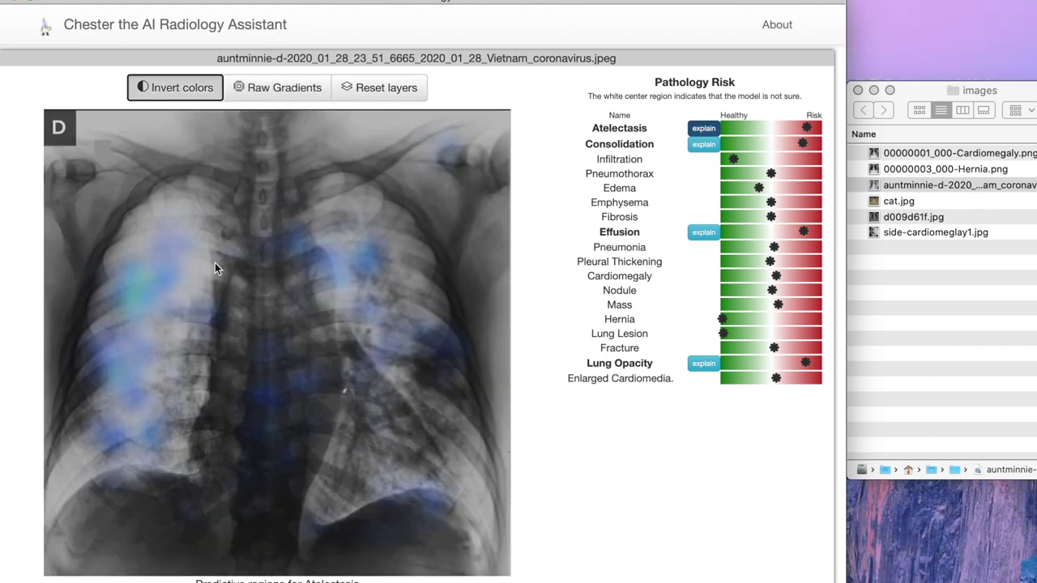
pyautogui.click(172, 96)
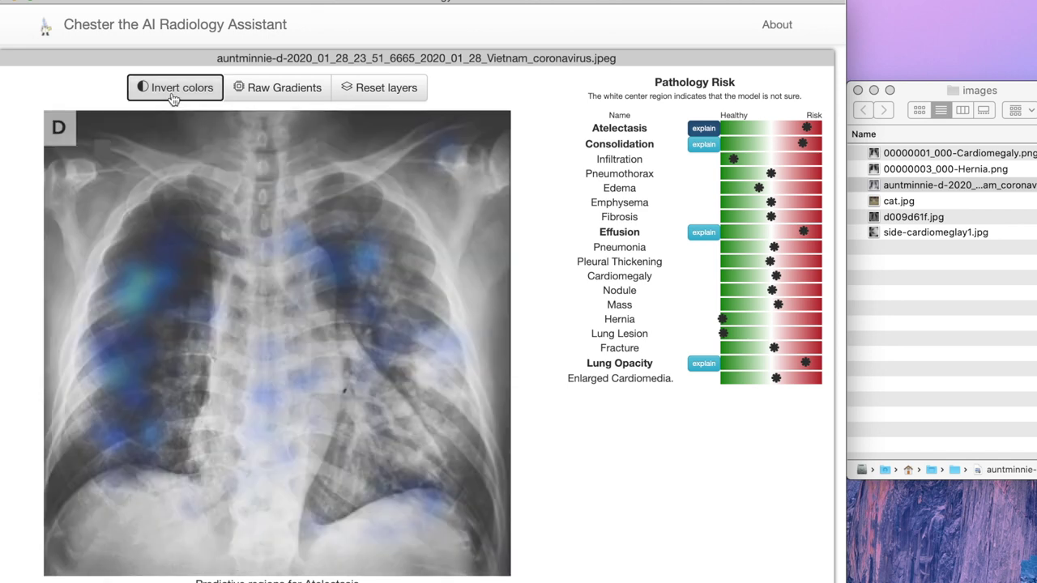
pyautogui.click(528, 338)
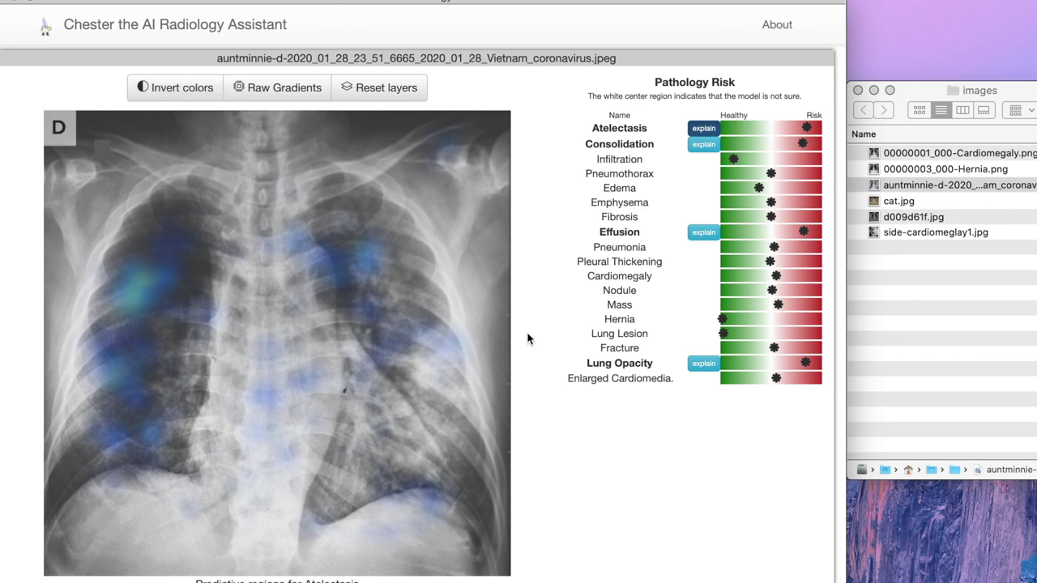
pyautogui.scroll(3, 527, 339)
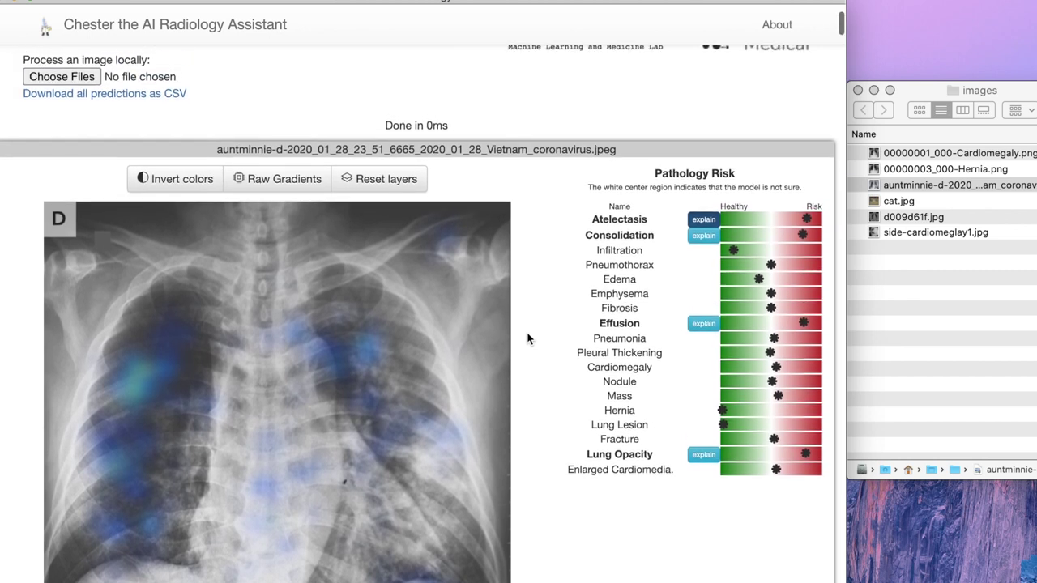
# Step: Load cat.jpg from the images folder into Chester and review its out-of-distribution rejection
pyautogui.click(922, 91)
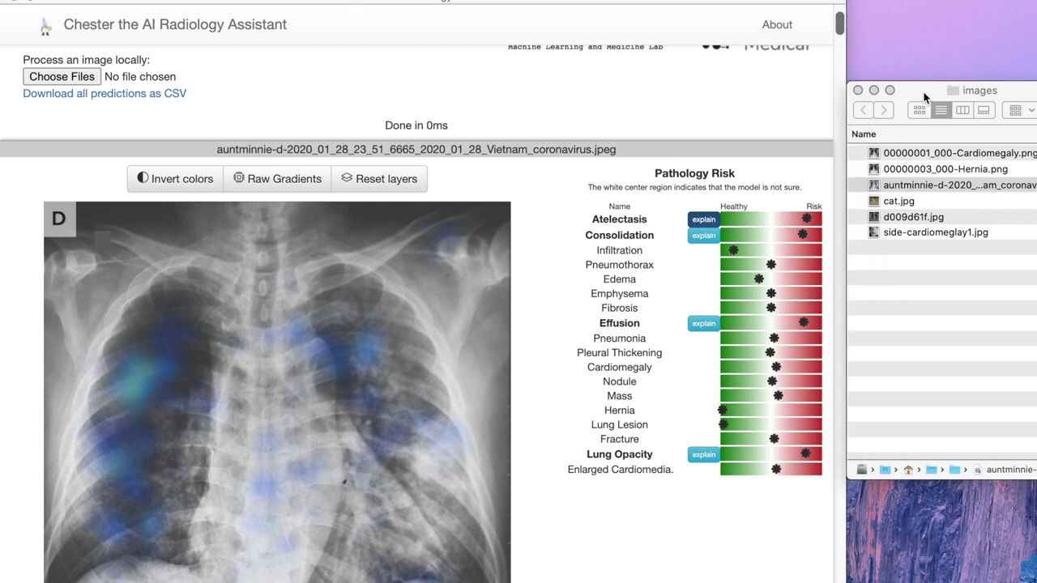
pyautogui.click(897, 201)
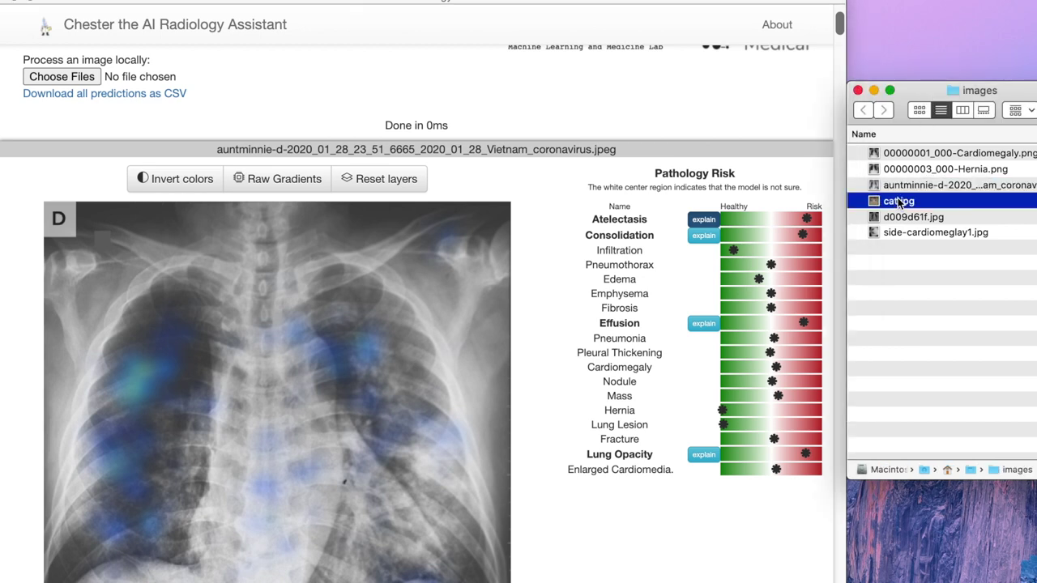
pyautogui.moveTo(898, 198); pyautogui.dragTo(67, 73)
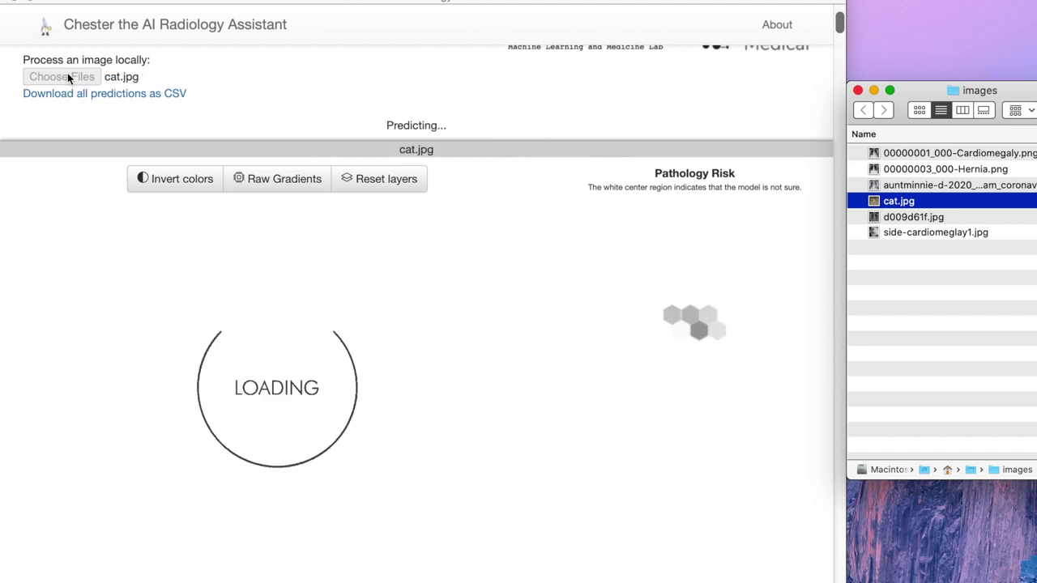
pyautogui.scroll(-2, 362, 304)
pyautogui.scroll(-2, 362, 305)
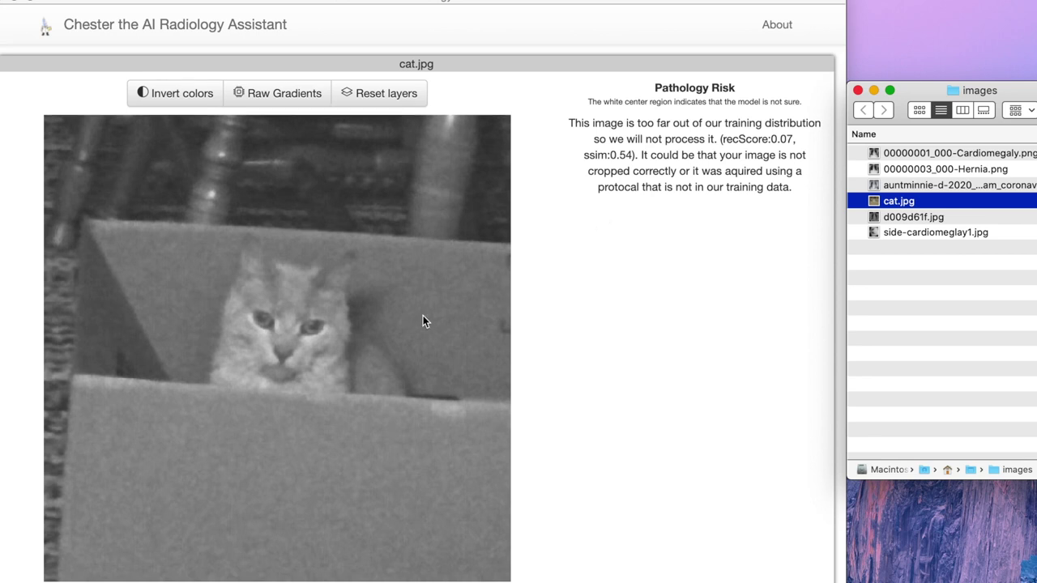
pyautogui.scroll(2, 423, 318)
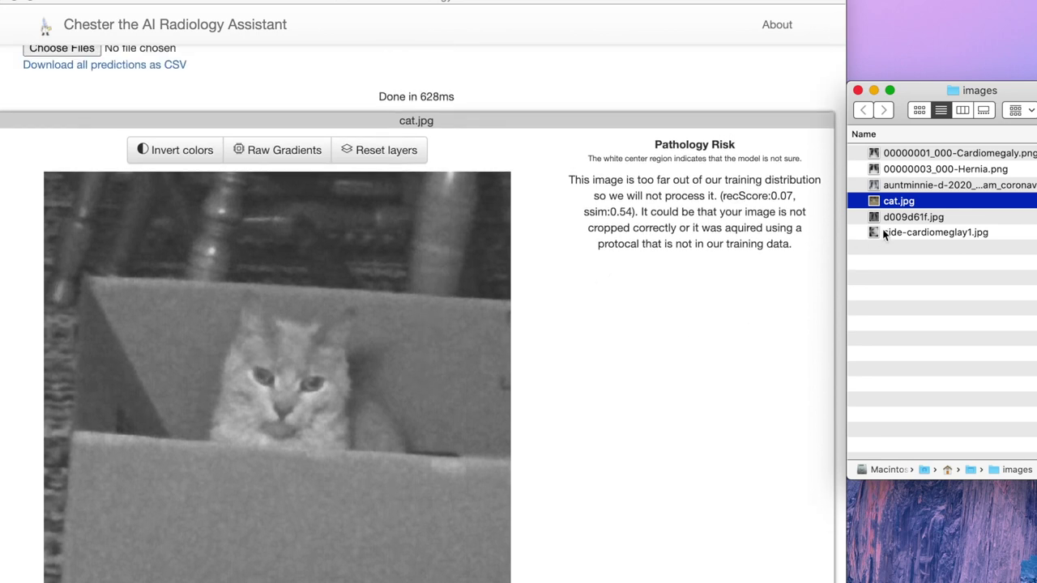
pyautogui.scroll(1, 625, 306)
pyautogui.click(904, 233)
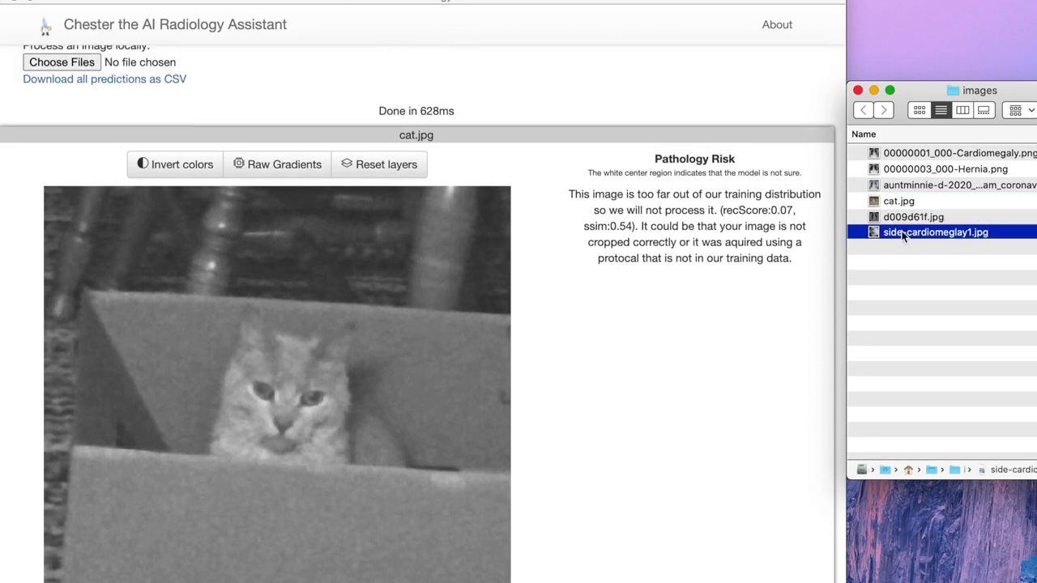
# Step: Load side-cardiomegaly1.jpg and read its rejection message (recScore 0.10, ssim 0.53)
pyautogui.moveTo(896, 232); pyautogui.dragTo(62, 60)
pyautogui.scroll(-2, 533, 234)
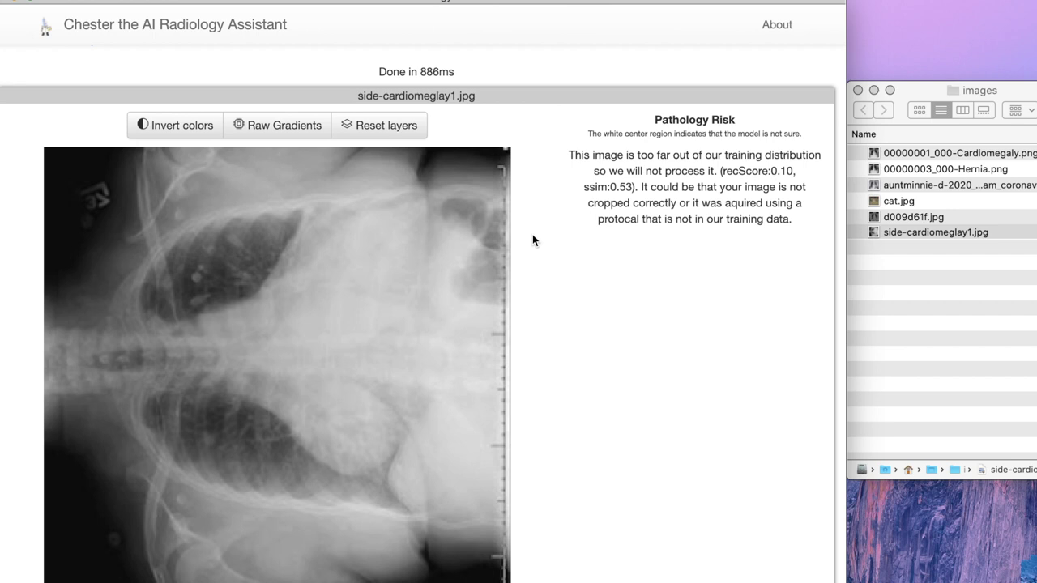
pyautogui.scroll(-1, 532, 234)
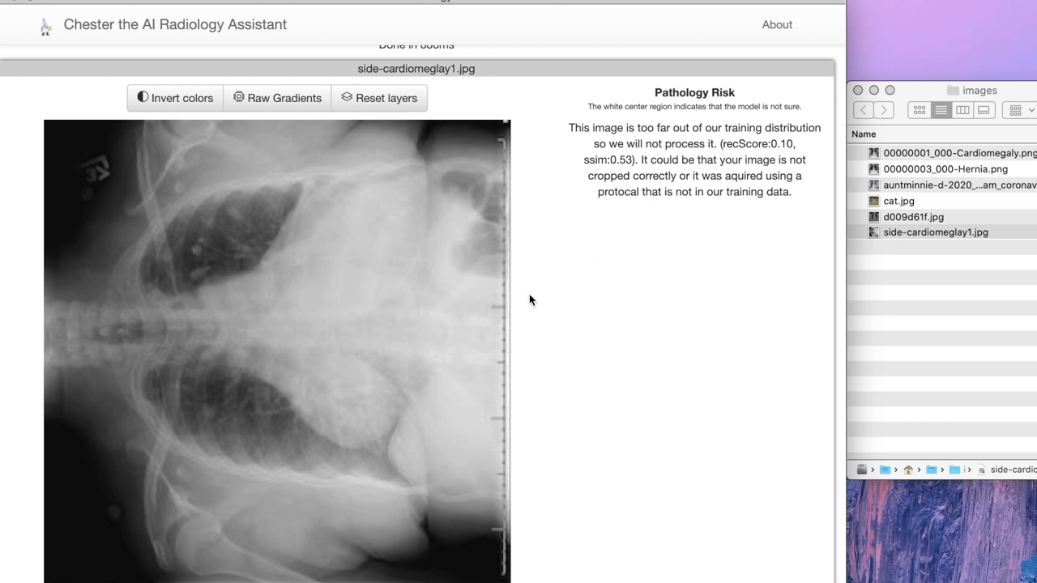
pyautogui.scroll(3, 530, 300)
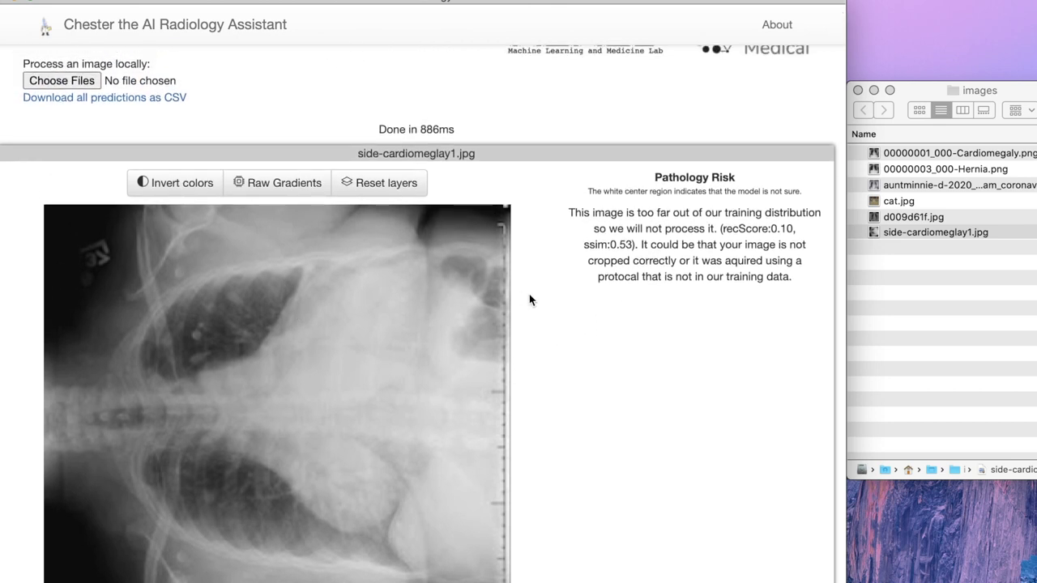
pyautogui.scroll(1, 530, 300)
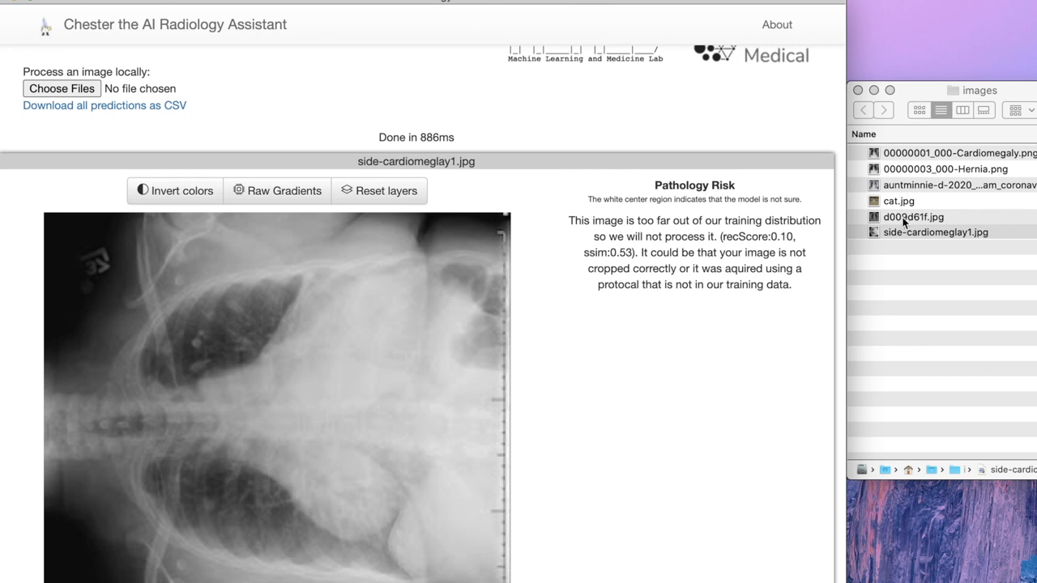
# Step: Load 00000003_000-Hernia.png into Chester and look over its risk predictions
pyautogui.click(920, 172)
pyautogui.moveTo(923, 170); pyautogui.dragTo(93, 85)
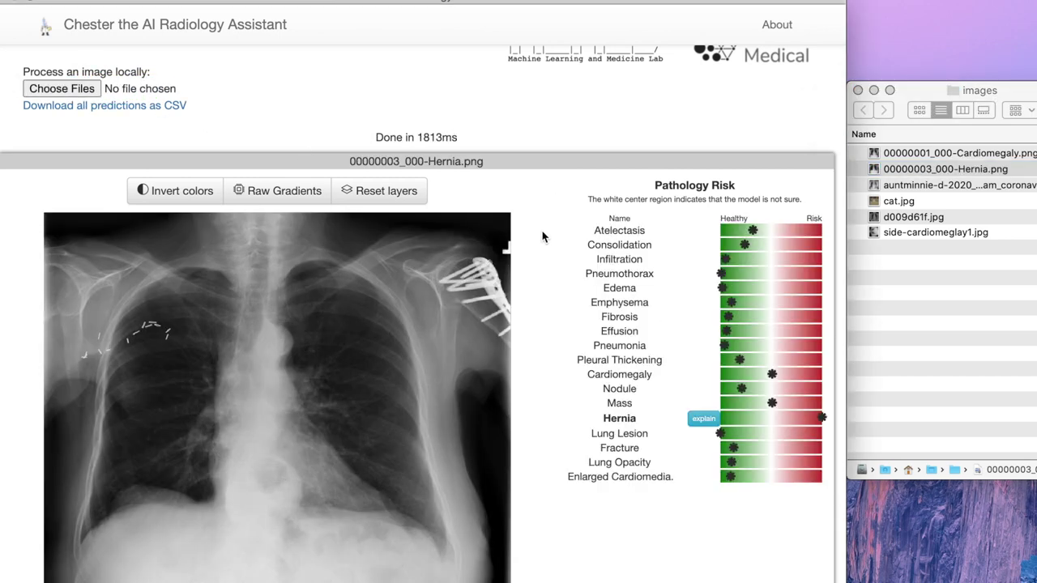
pyautogui.scroll(-3, 542, 235)
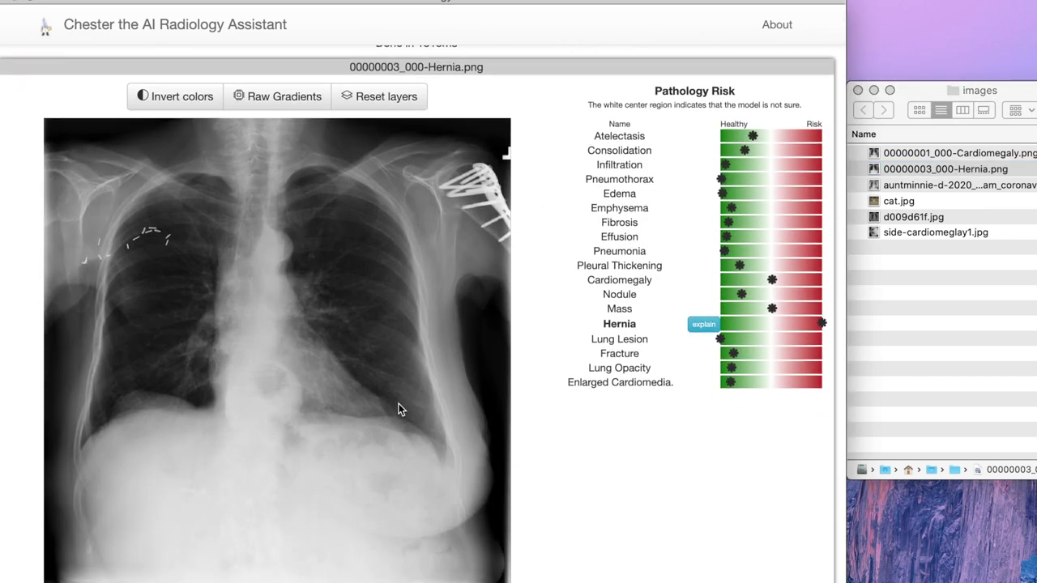
pyautogui.scroll(1, 398, 410)
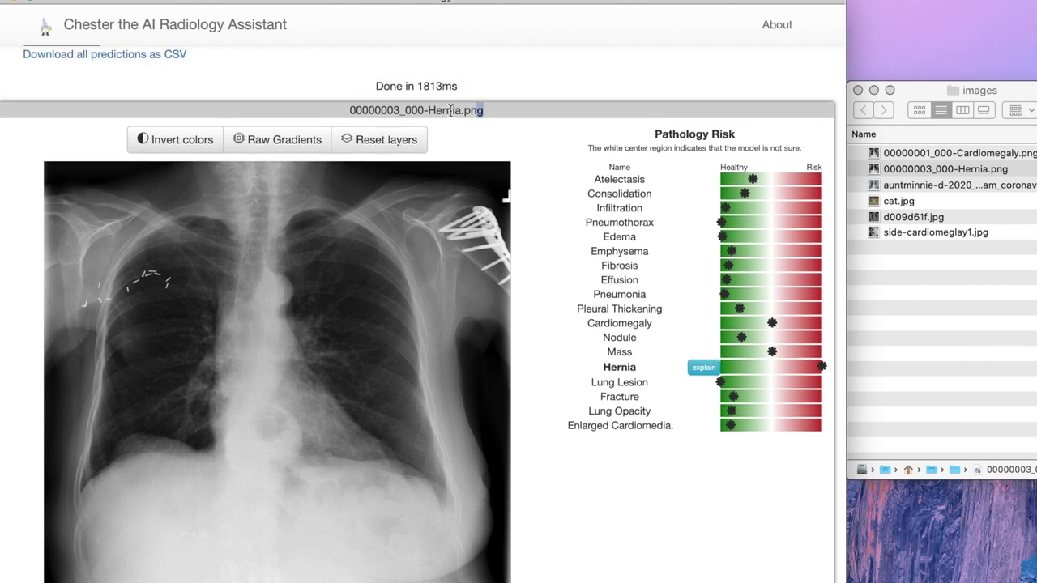
pyautogui.moveTo(481, 111); pyautogui.dragTo(336, 118)
pyautogui.click(492, 111)
# Step: Show the Hernia predictive regions, then load d009d61f.jpg for prediction
pyautogui.moveTo(812, 363)
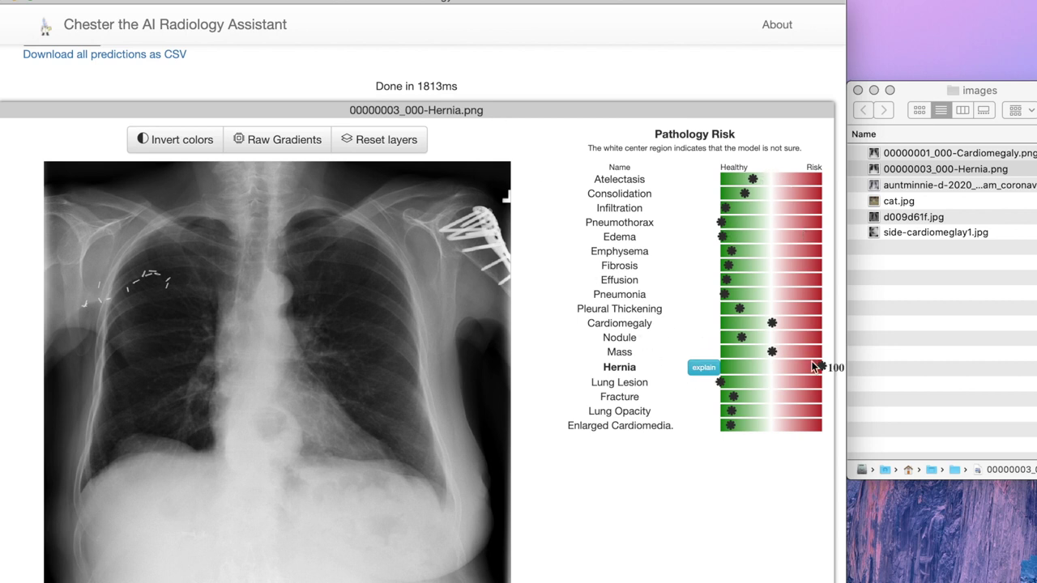
pyautogui.click(702, 368)
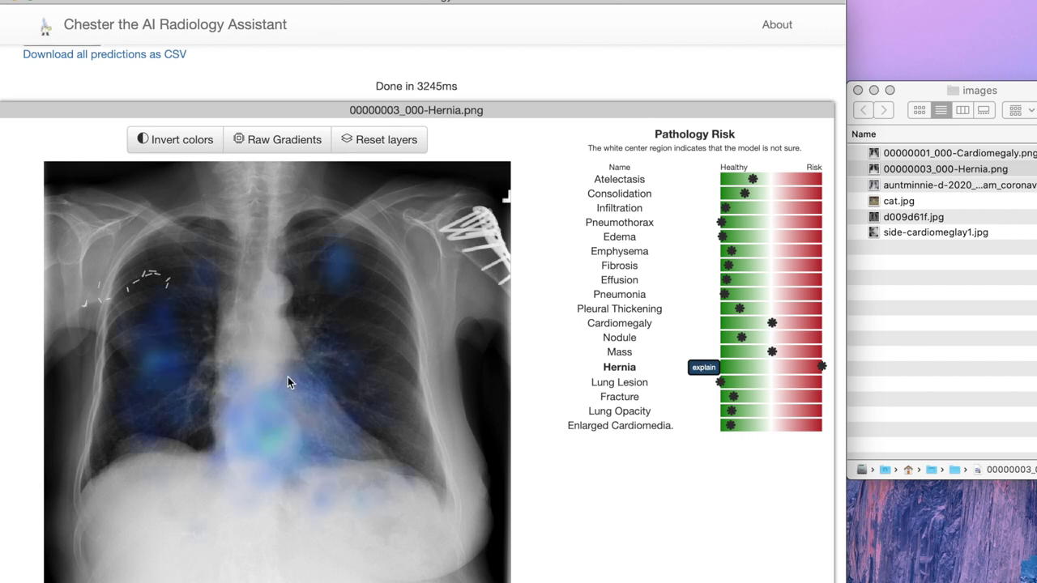
pyautogui.scroll(3, 282, 439)
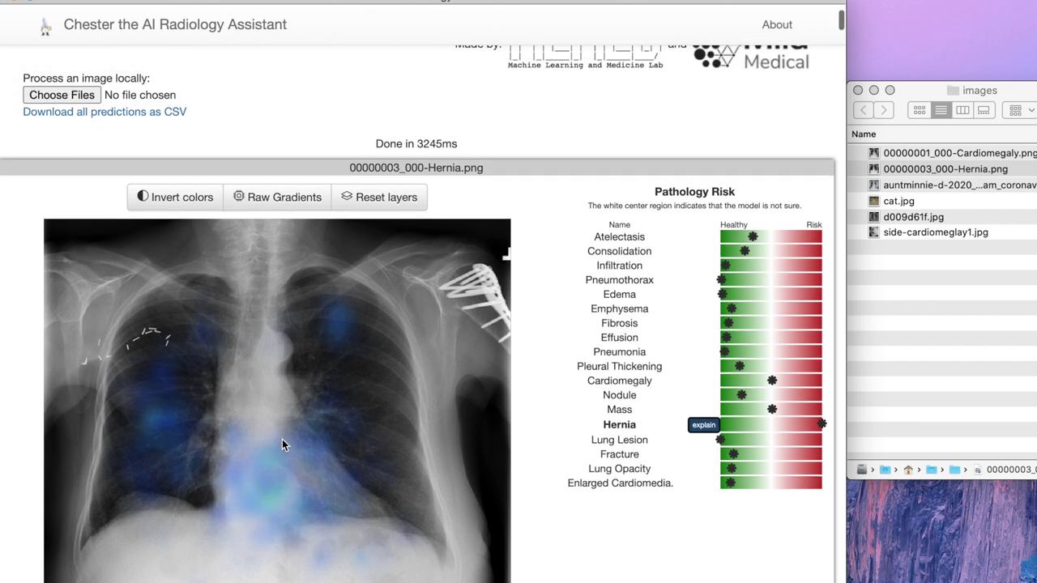
pyautogui.moveTo(899, 219); pyautogui.dragTo(58, 97)
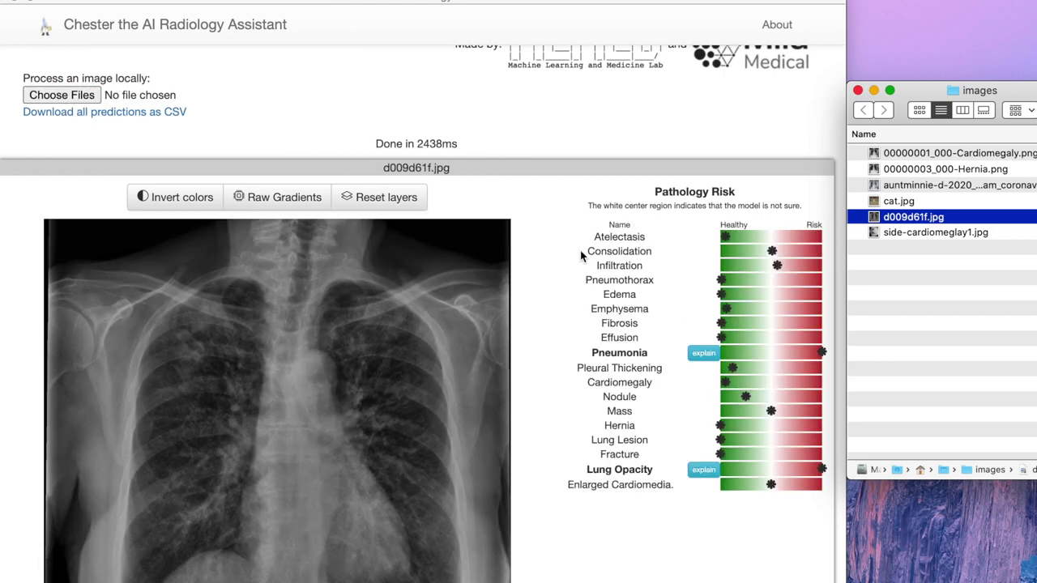
# Step: Display the Lung Opacity predictive regions over the d009d61f.jpg X-ray
pyautogui.scroll(-3, 580, 253)
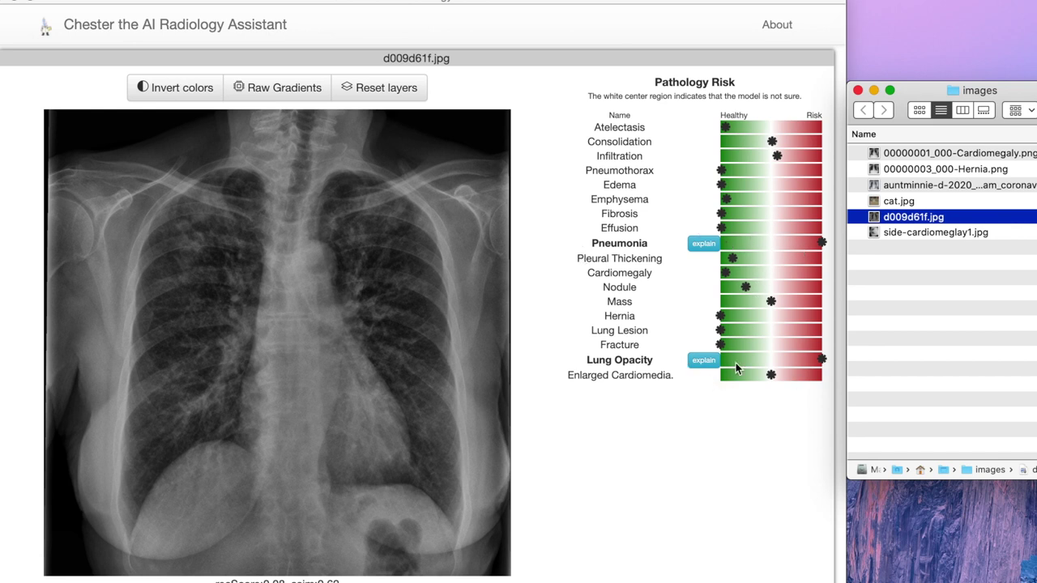
pyautogui.click(695, 364)
pyautogui.click(696, 364)
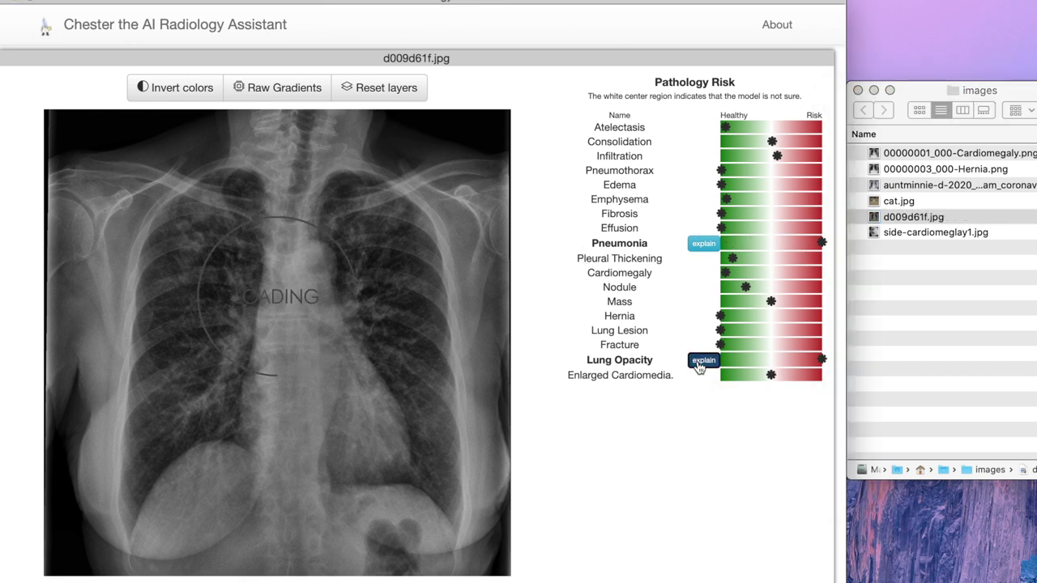